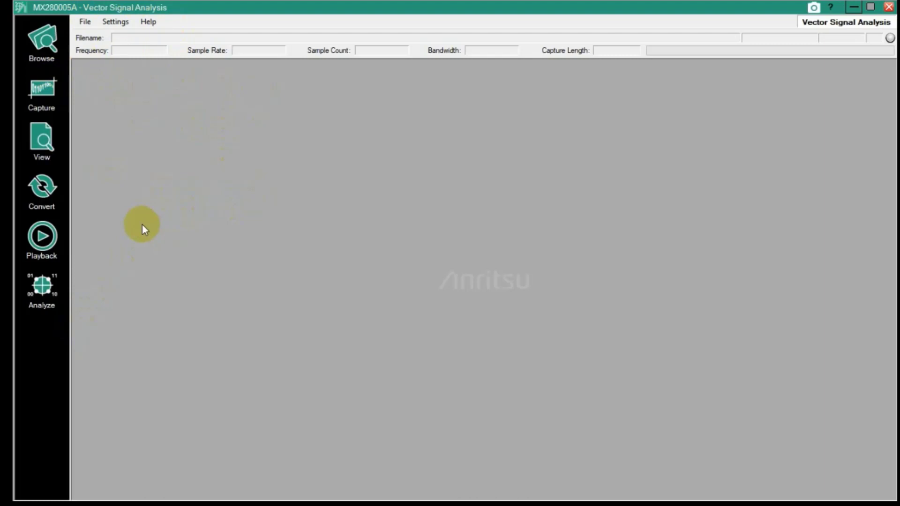
left_click(61, 58)
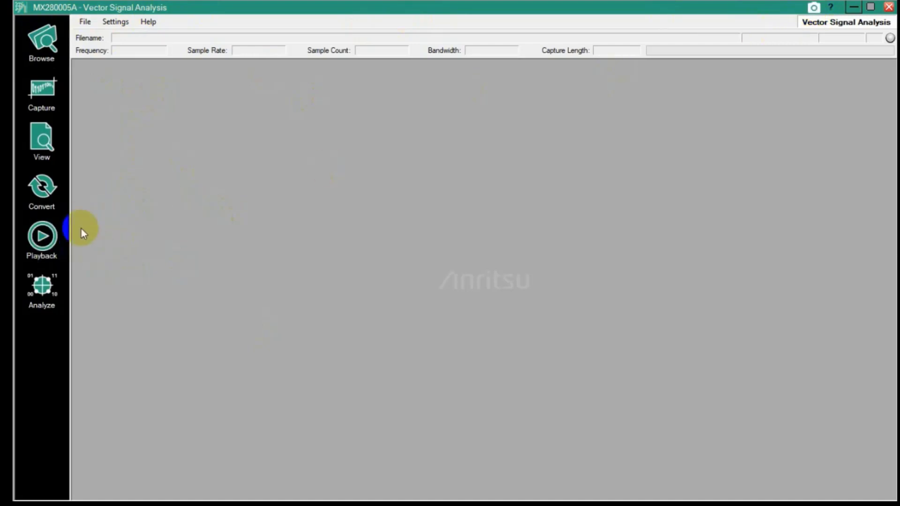
left_click(51, 238)
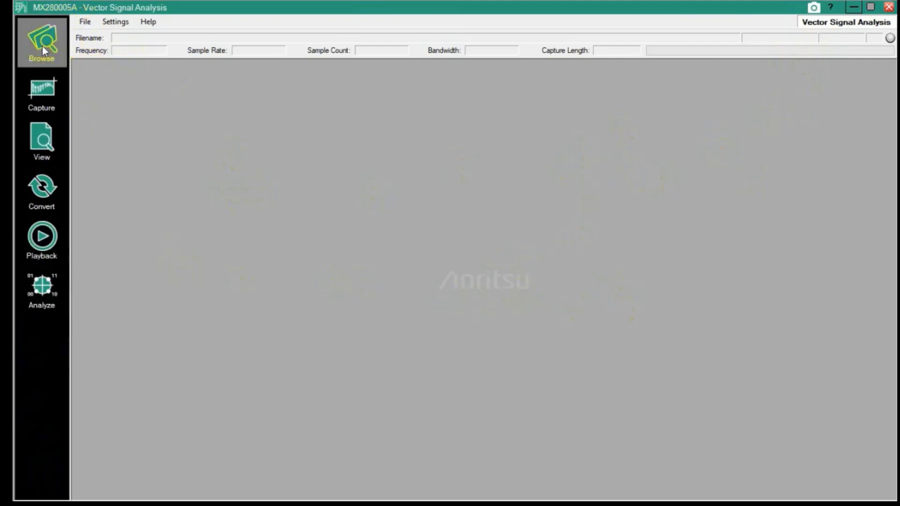
left_click(82, 73)
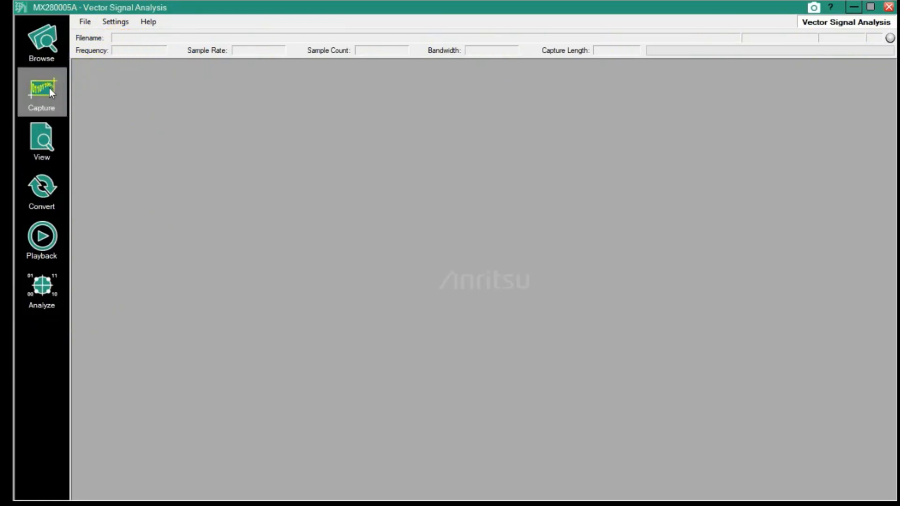
left_click(46, 174)
left_click(38, 303)
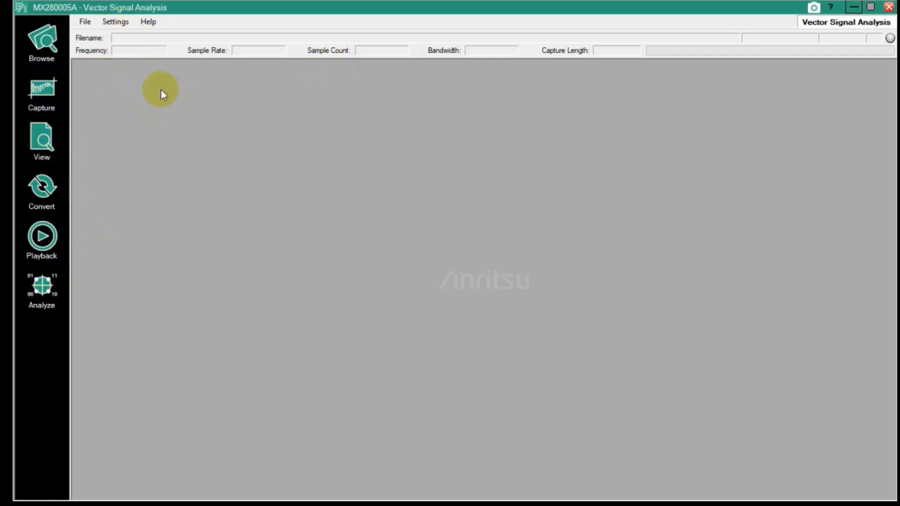
View the list of recently used IQ files
left_click(85, 22)
mouse_move(126, 36)
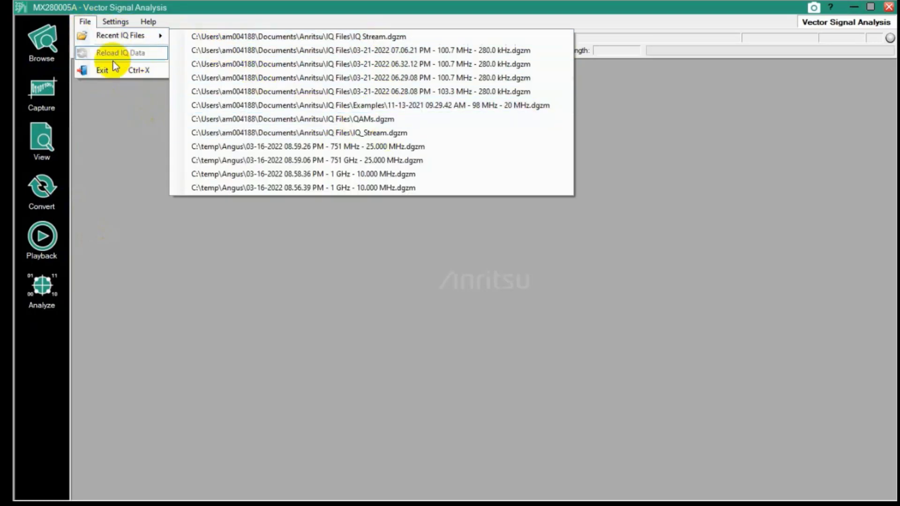
left_click(117, 22)
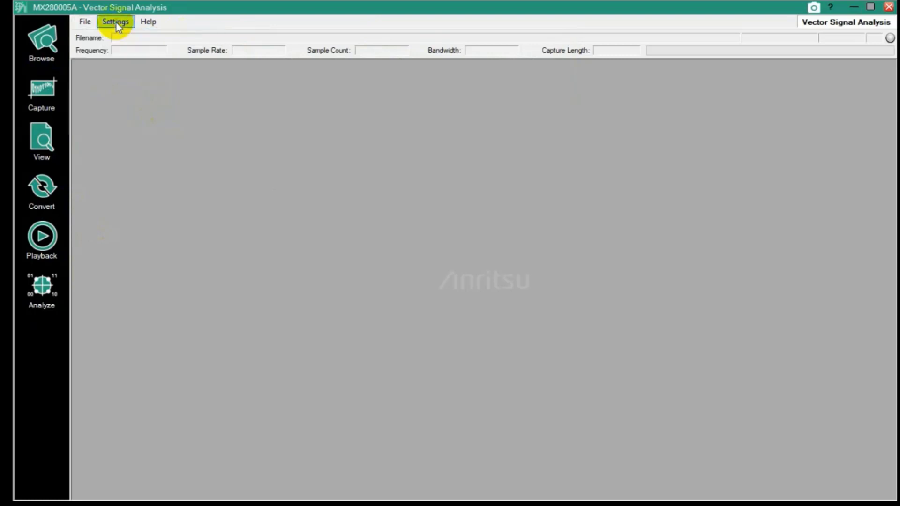
Review the screenshot folder and destination in the program options and accept them with Clipboard selected
left_click(117, 22)
left_click(139, 37)
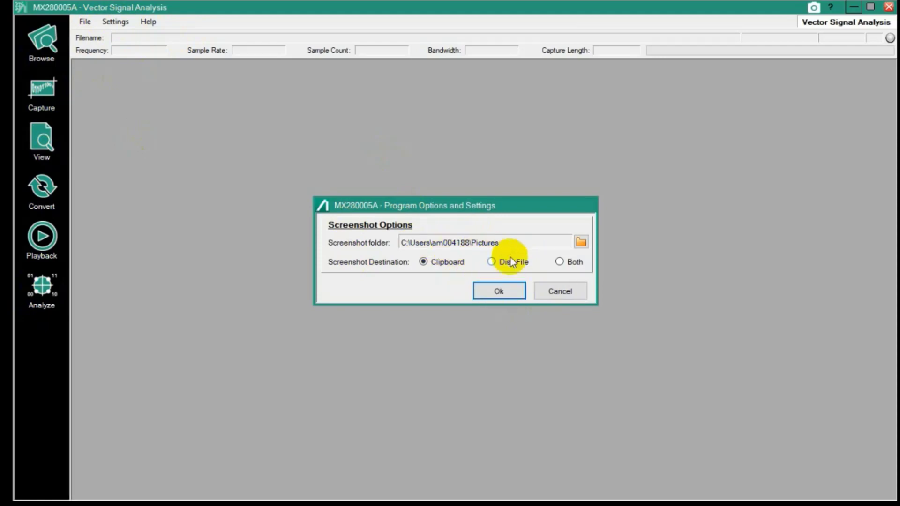
left_click(499, 292)
Look through the help options, including the downloadable example file sets, and open the About information for Vector Signal Analysis
left_click(156, 22)
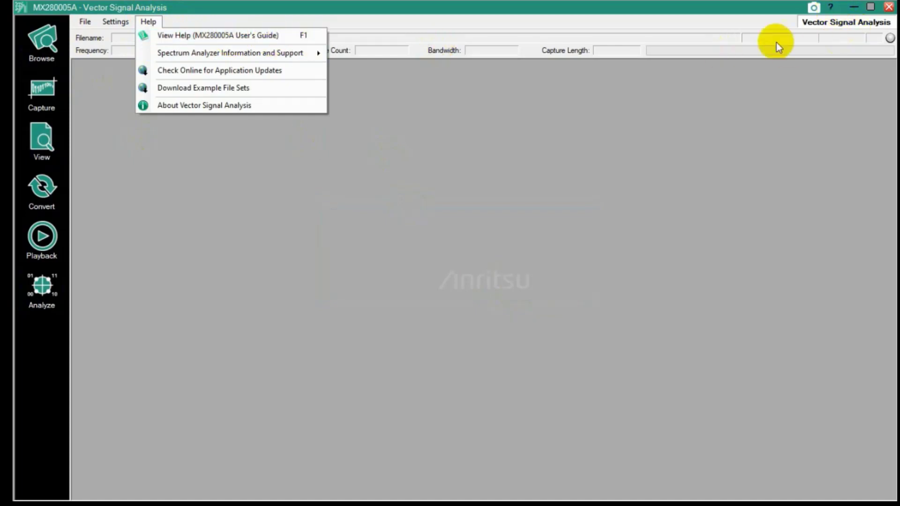
mouse_move(214, 56)
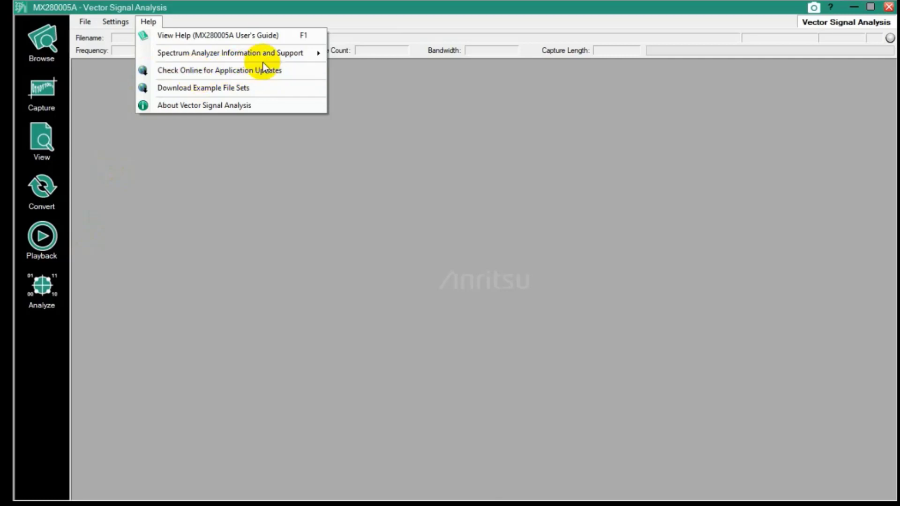
mouse_move(233, 86)
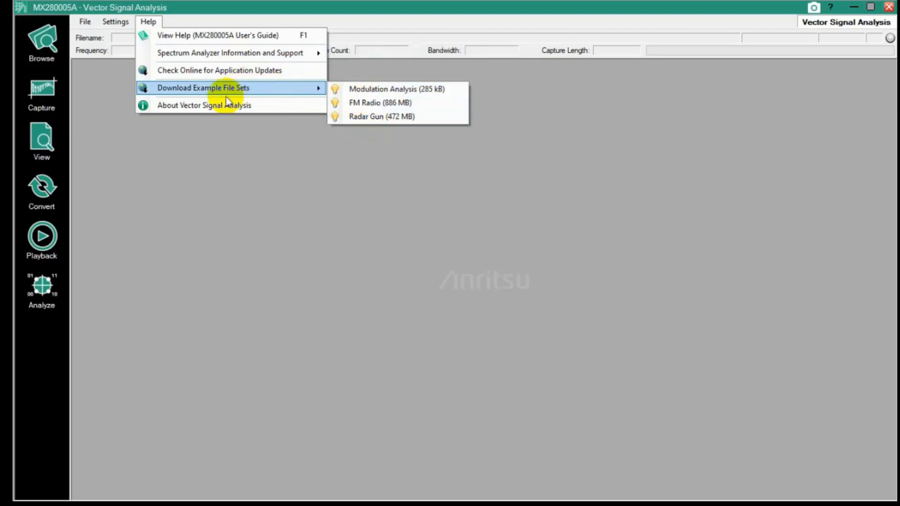
left_click(188, 105)
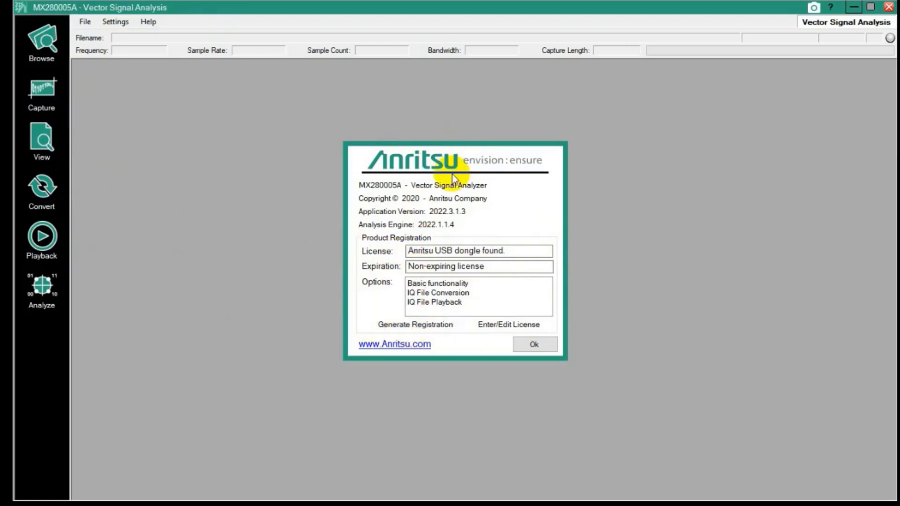
Generate the product registration code, inspect the licensed IQ File Conversion and IQ File Playback options, and close the About information
left_click(388, 328)
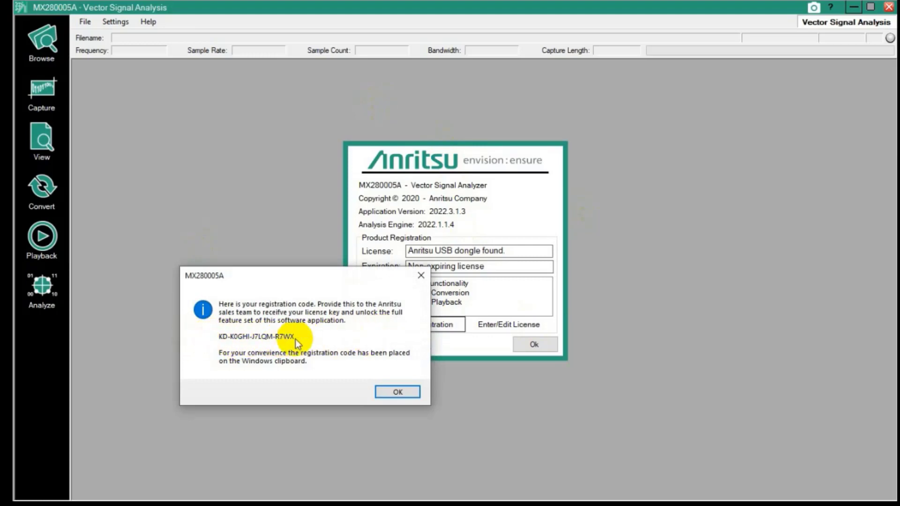
left_click(395, 394)
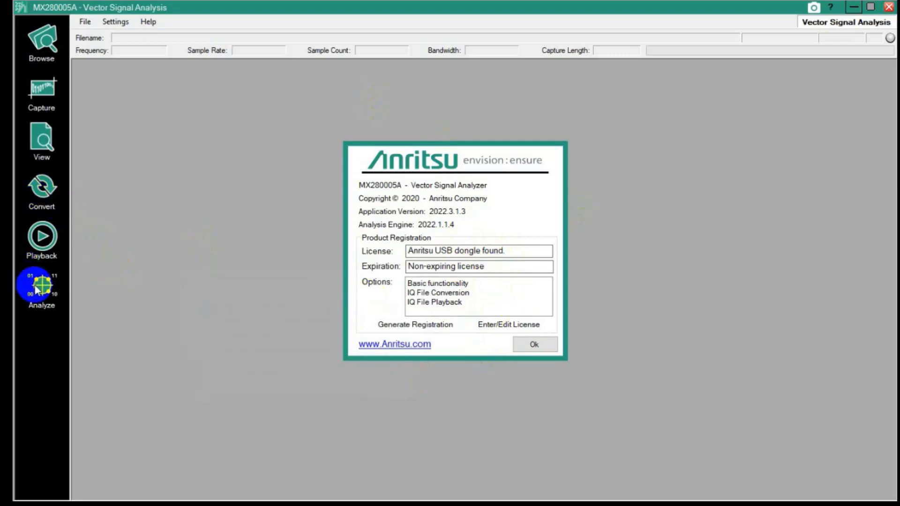
left_click(46, 263)
left_click(47, 296)
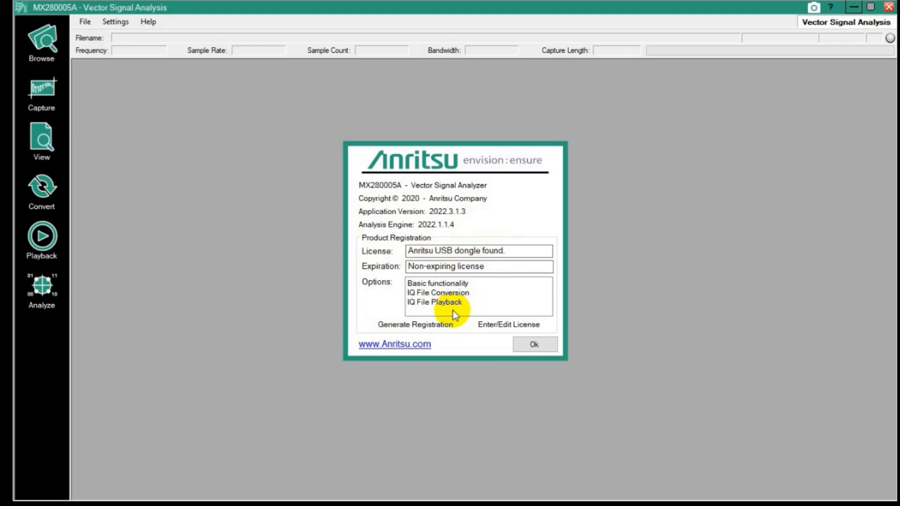
left_click(413, 293)
left_click(417, 302)
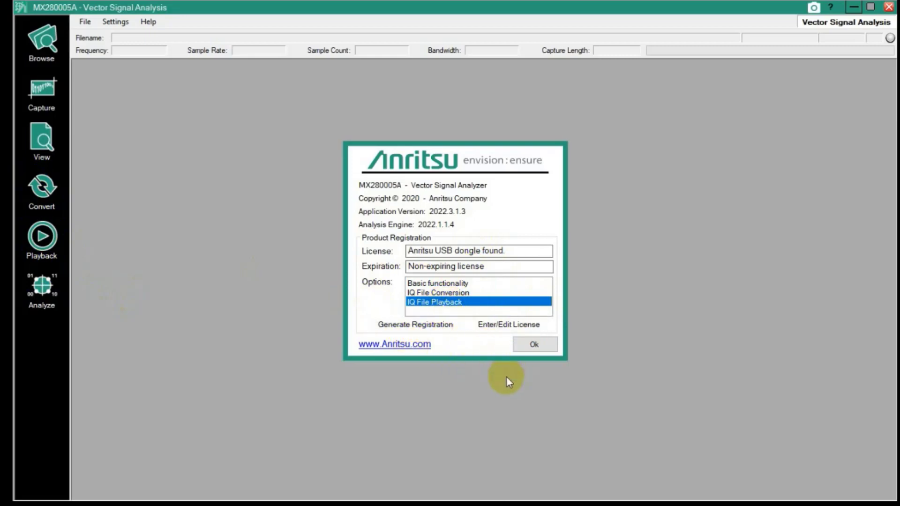
left_click(537, 344)
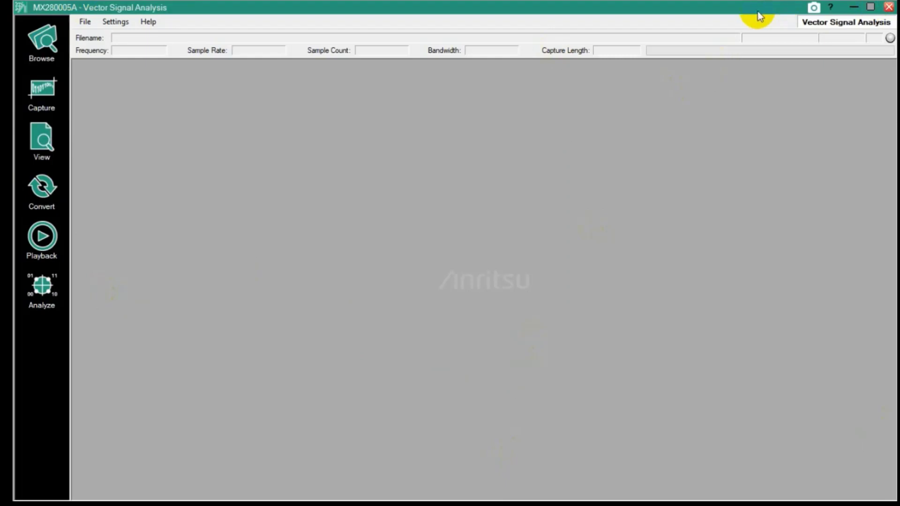
Open the file browser, collapse the Desktop folder and narrow the folder tree to make room for all file list columns
left_click(47, 41)
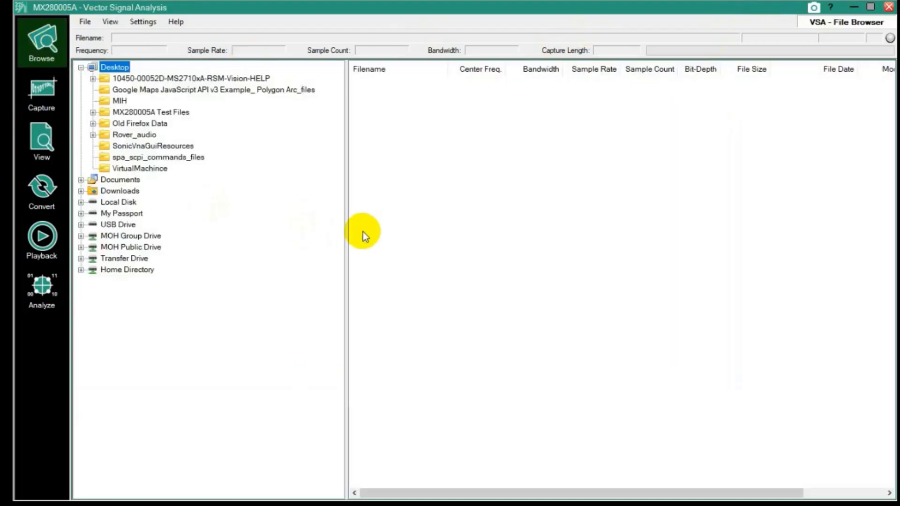
left_click(82, 67)
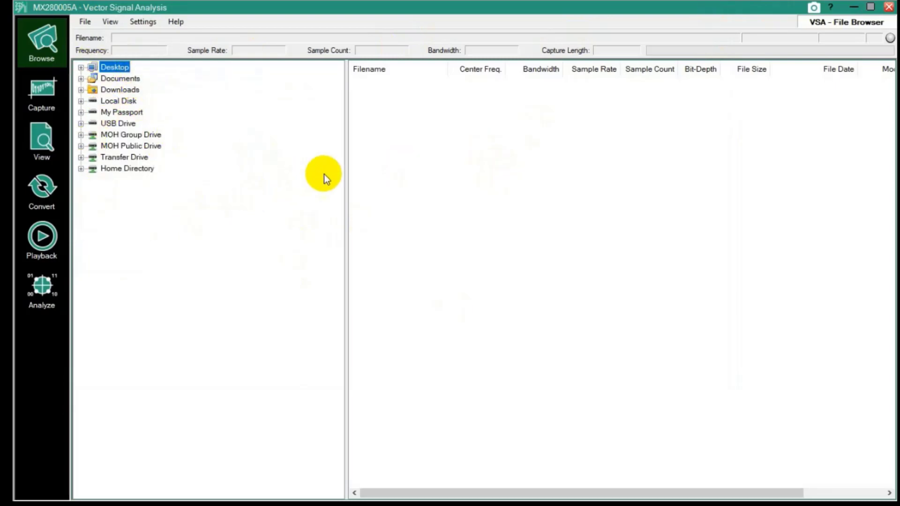
left_click_drag(347, 150, 195, 151)
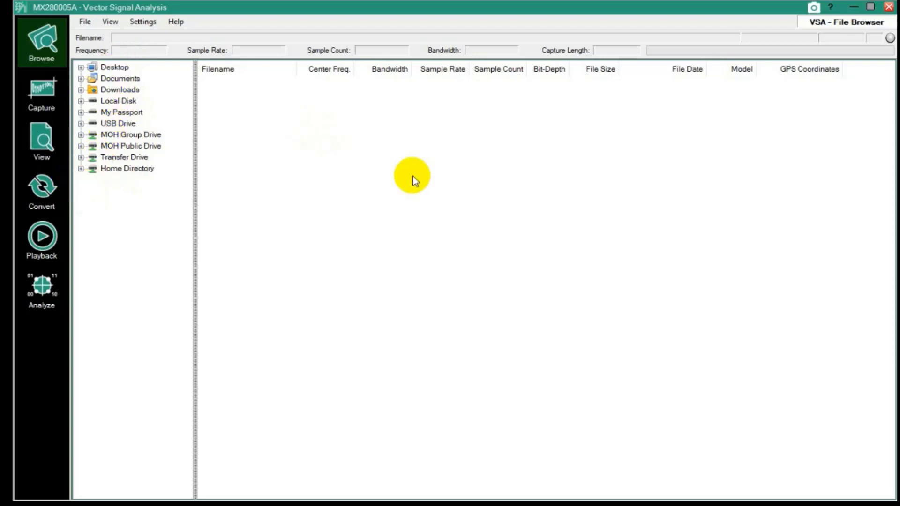
Open the IQ Files folder under Documents > Anritsu and select the 03-21-2022 06.29.08 PM capture
left_click(81, 78)
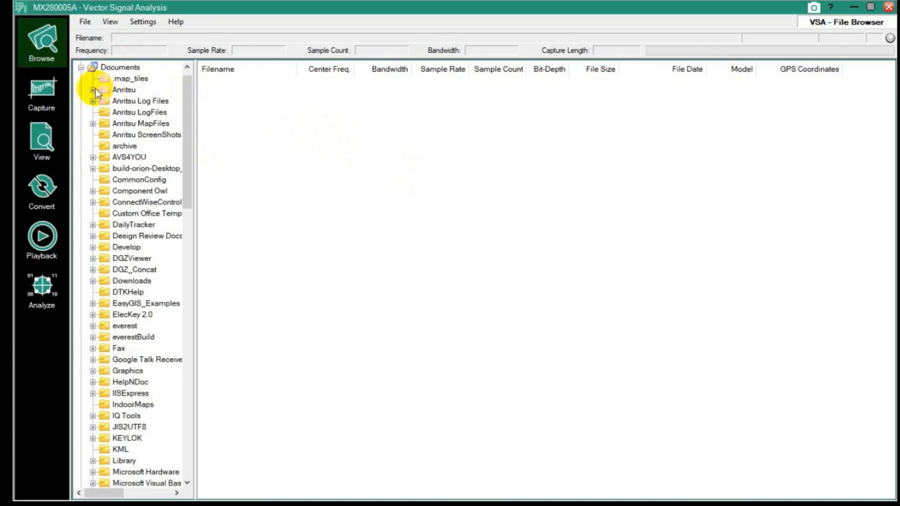
left_click(93, 89)
left_click(135, 135)
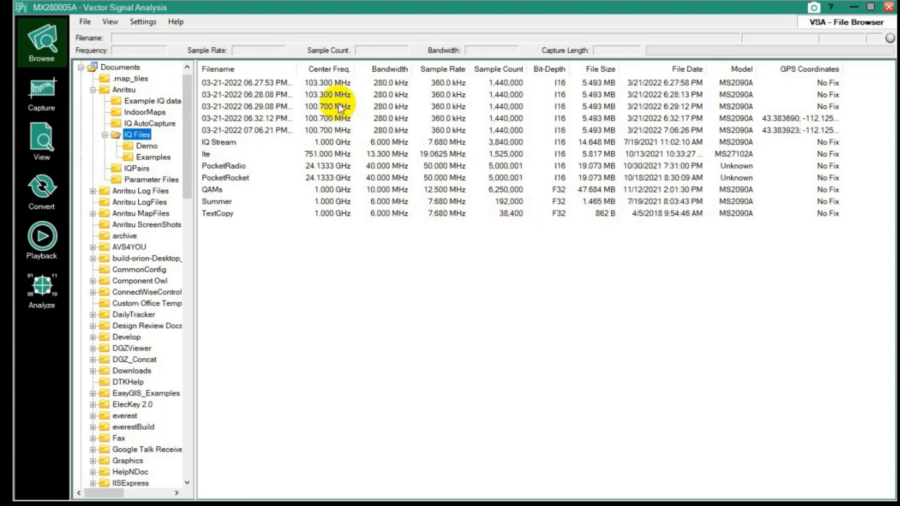
left_click(235, 108)
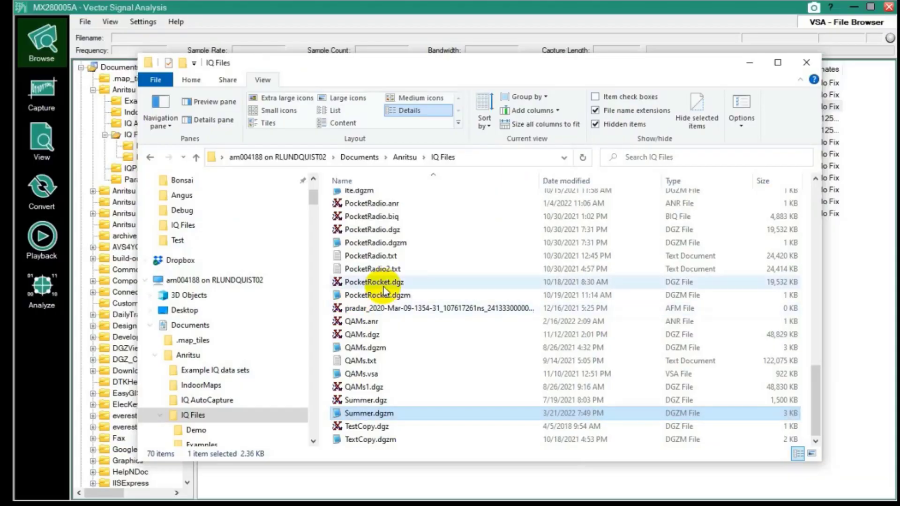
In File Explorer, examine the IQ Files folder sorted by type and by largest size, and return to the Vector Signal Analysis file browser
left_click_drag(303, 62, 330, 37)
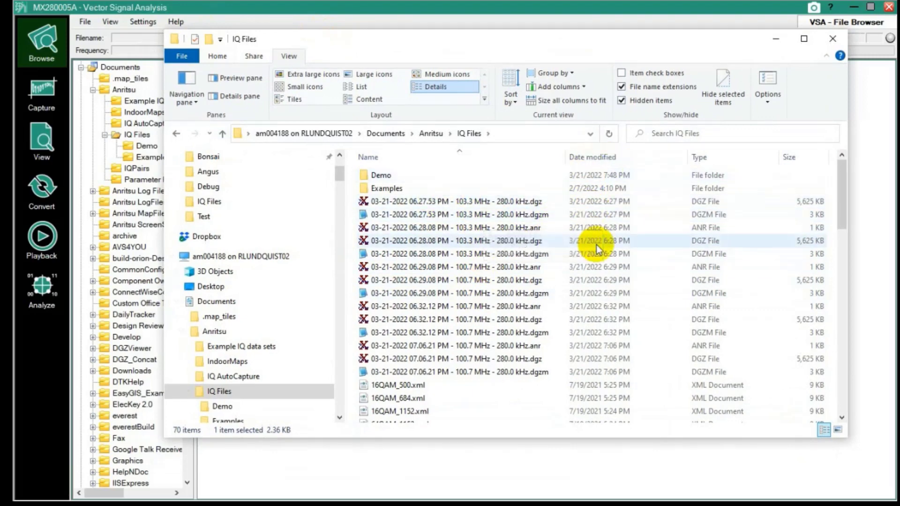
left_click(699, 157)
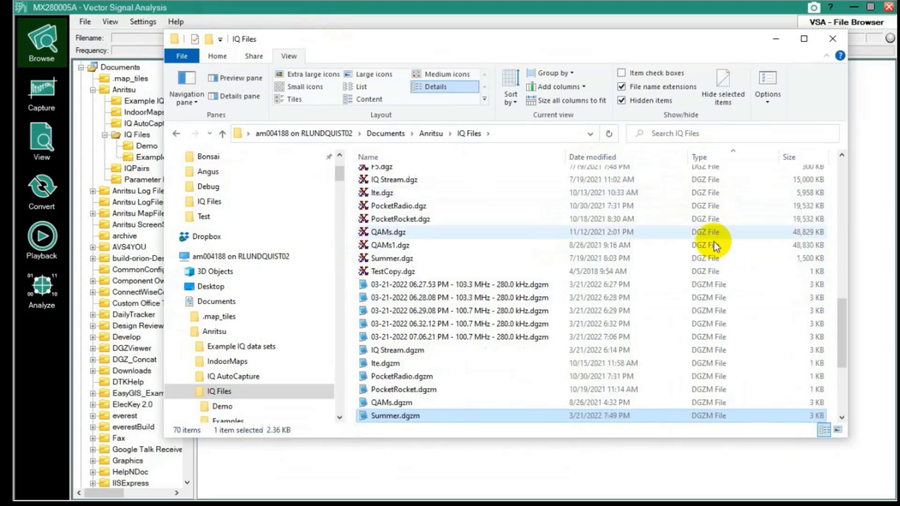
left_click(810, 157)
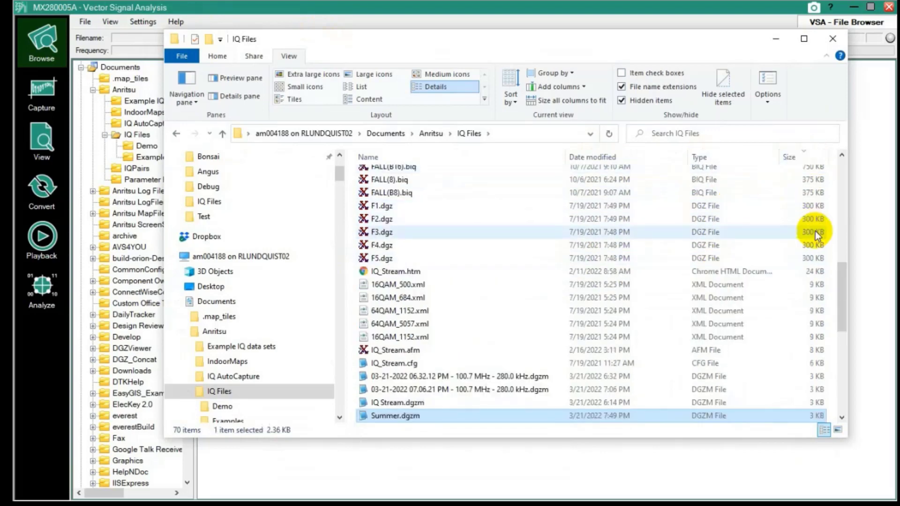
left_click_drag(844, 291, 841, 183)
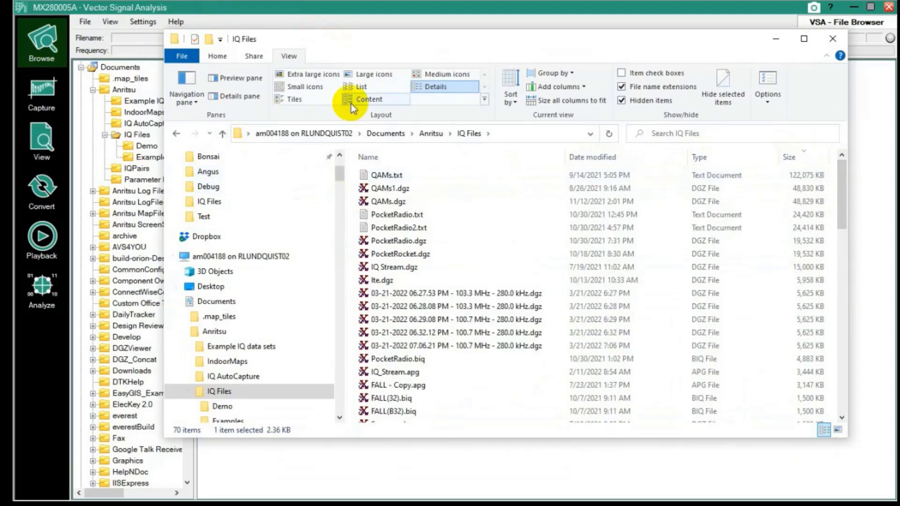
left_click(363, 7)
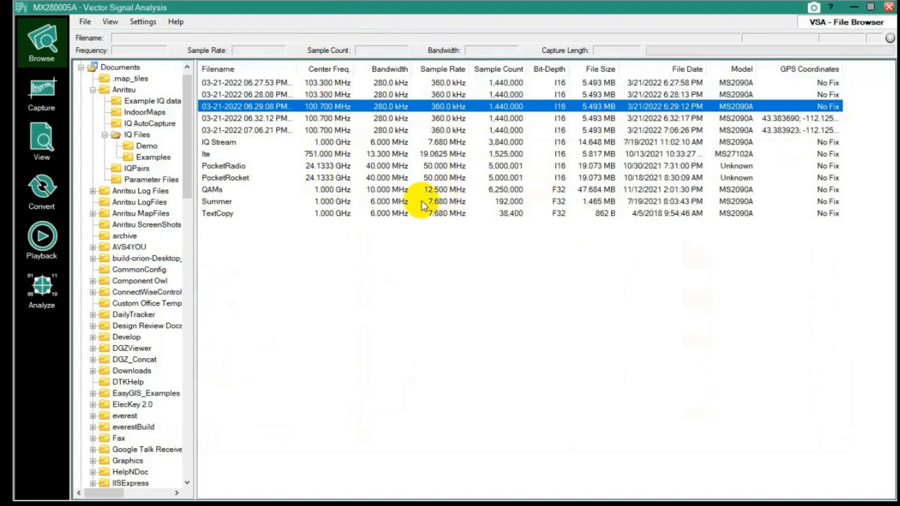
Select the 03-21-2022 07.06.21 PM capture and examine the GPS coordinates of the captures recorded with a fix
left_click(317, 130)
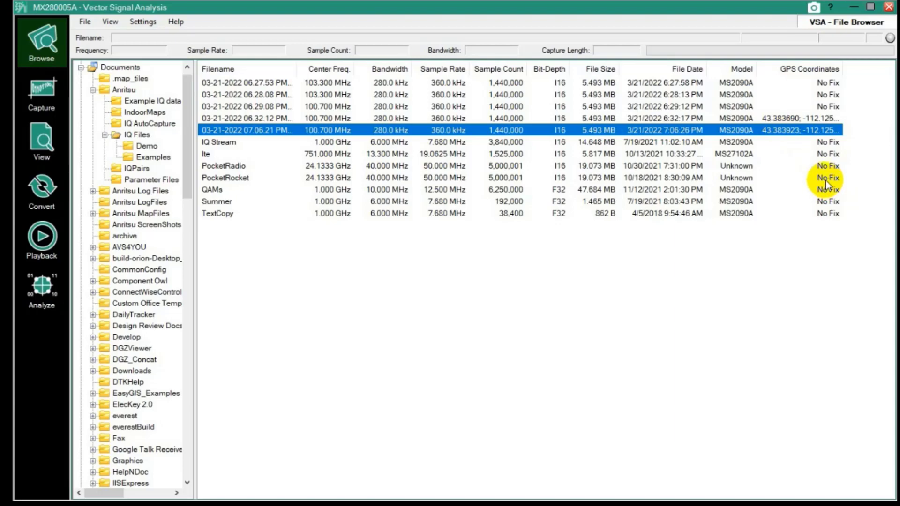
left_click(774, 121)
left_click(781, 129)
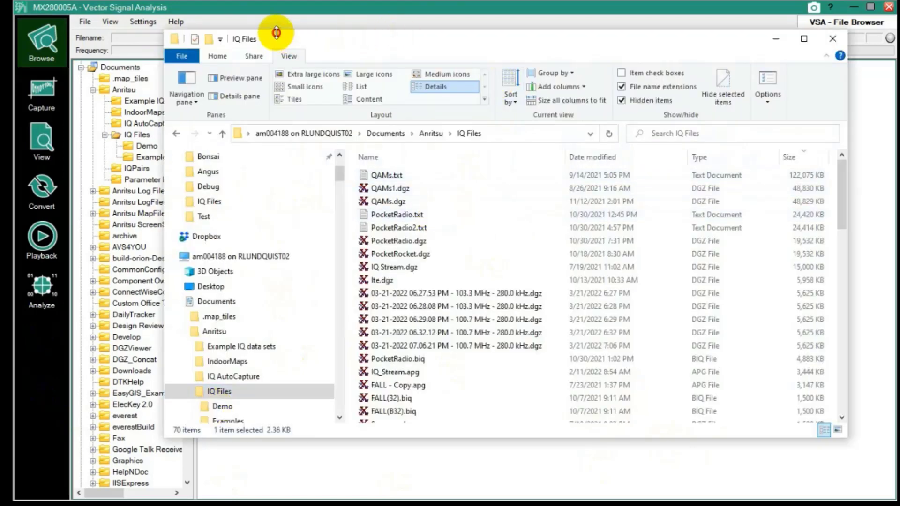
Switch to File Explorer, select the 03-21-2022 06.27.53 PM .dgz data file and sort the IQ Files folder by name
left_click_drag(277, 32, 276, 33)
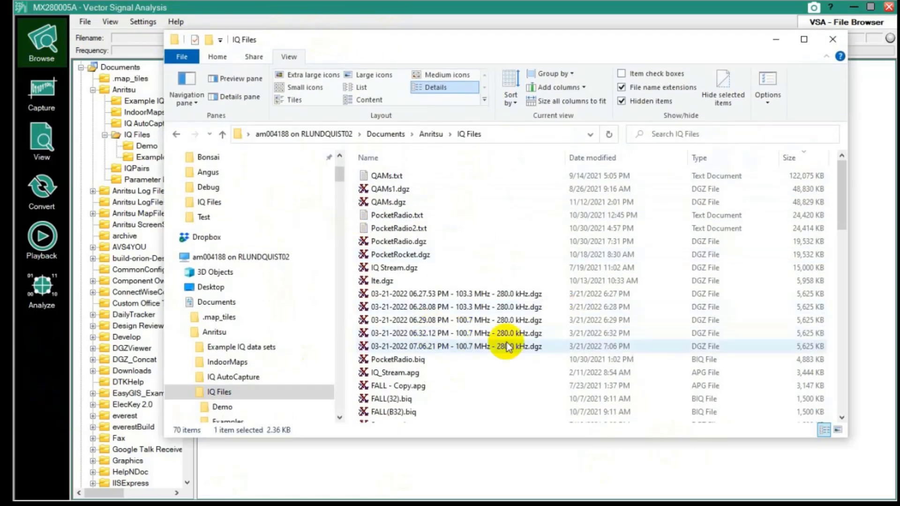
left_click(515, 294)
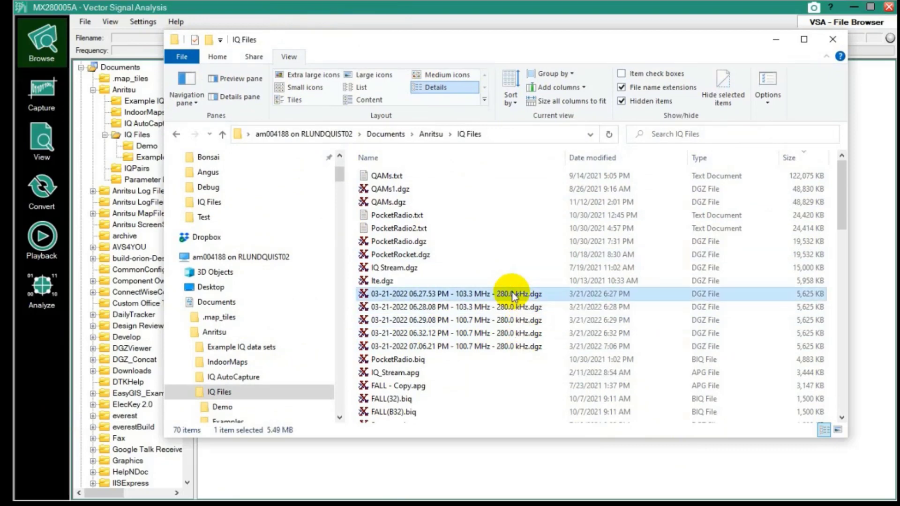
left_click(378, 157)
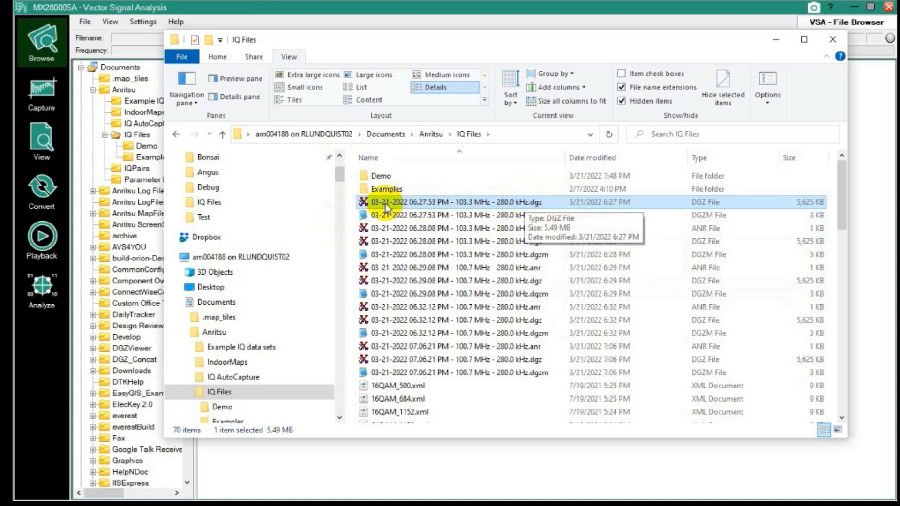
Open the 03-21-2022 06.27.53 PM .dgzm metadata file in Notepad2, review its capture parameters and close it
left_click(579, 216)
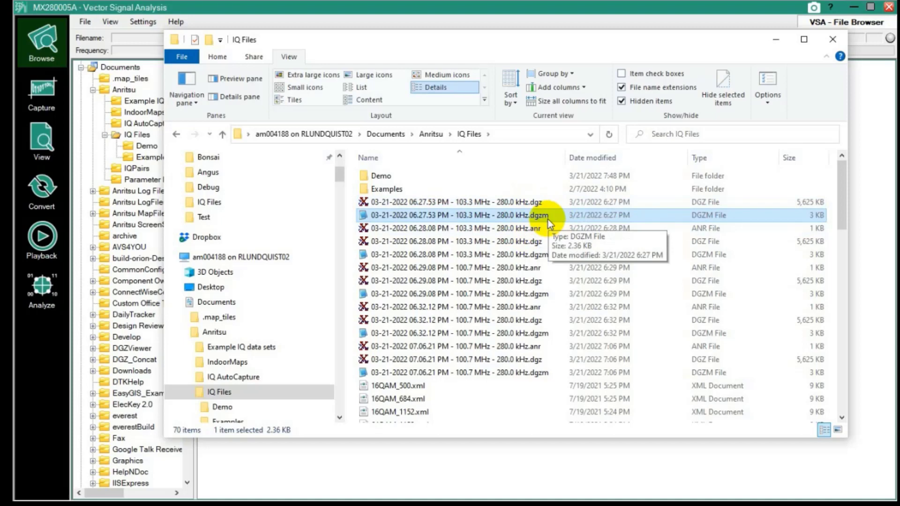
double_click(404, 218)
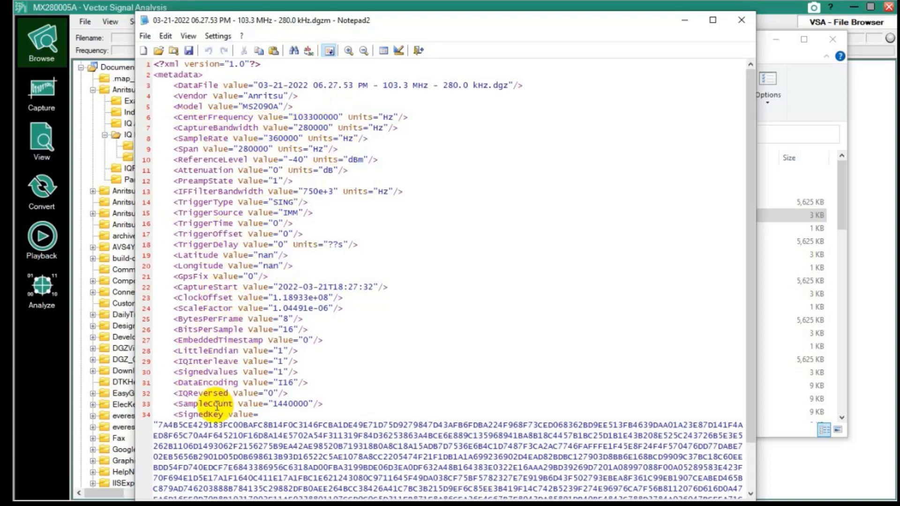
left_click(741, 20)
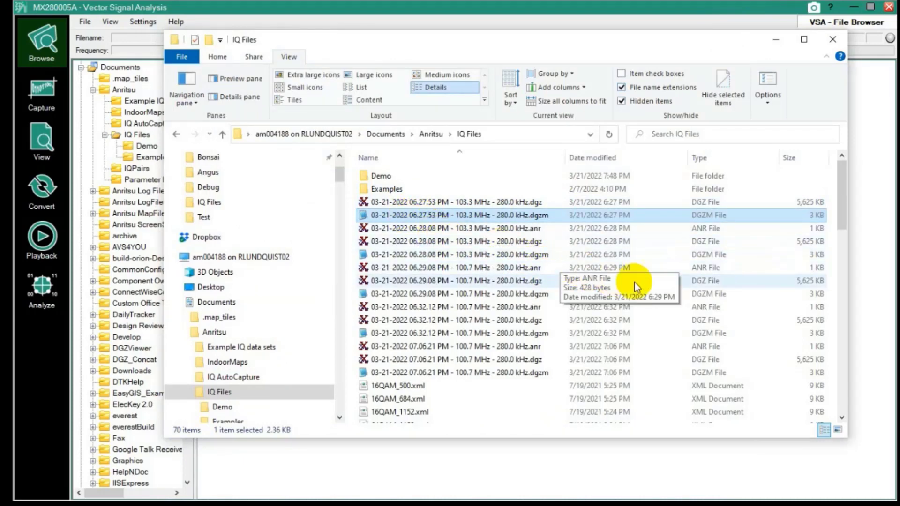
Switch to the Vector Signal Analysis file browser, select the IQ Stream, lte and PocketRadio captures and copy them
left_click(243, 12)
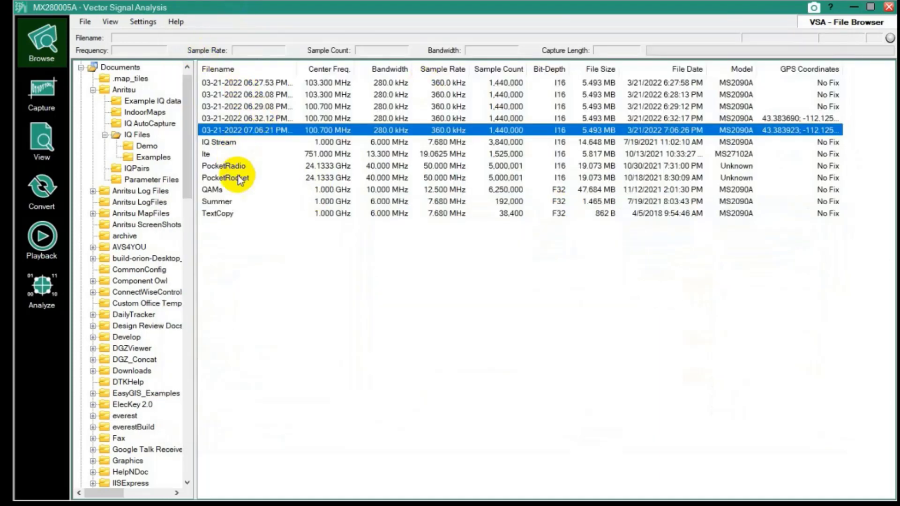
left_click(248, 204)
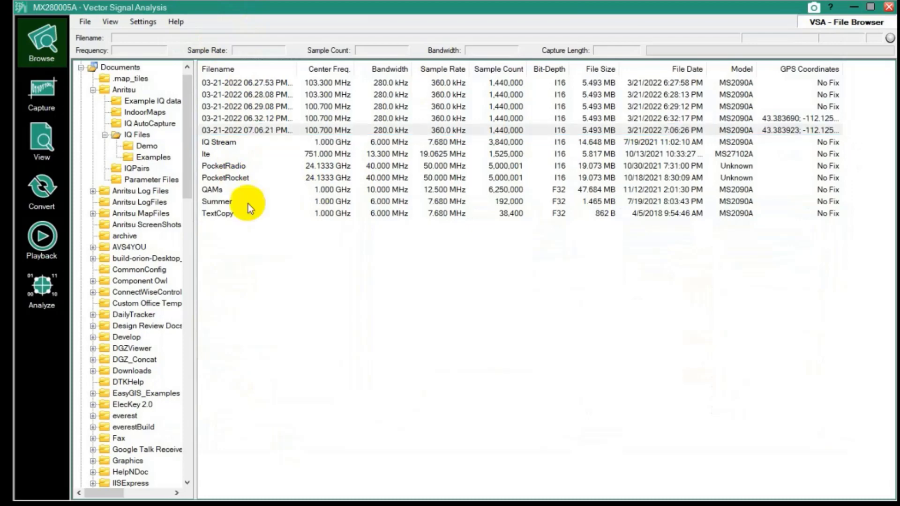
left_click(225, 142)
left_click(229, 166, "shift")
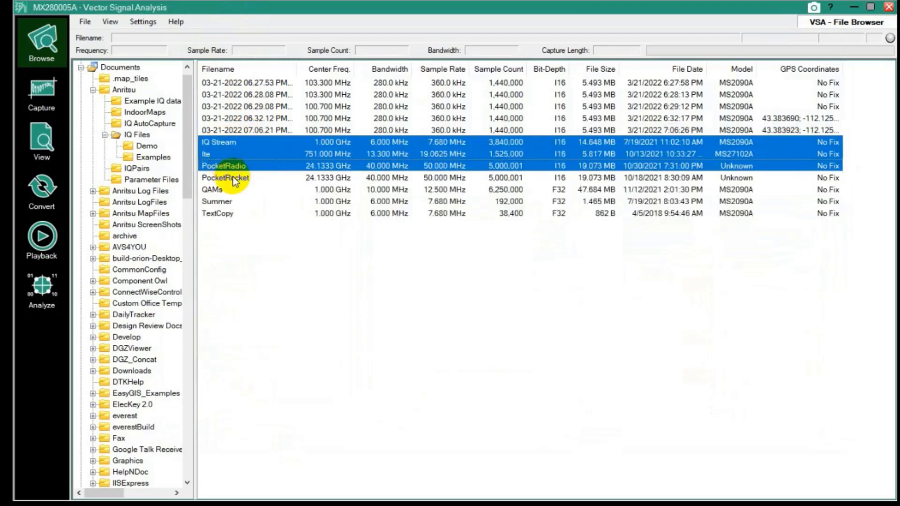
right_click(202, 148)
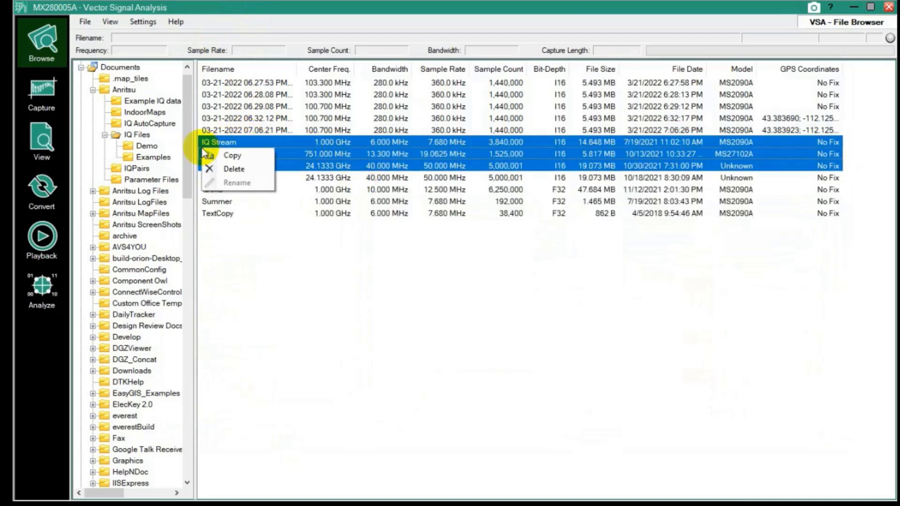
left_click(233, 155)
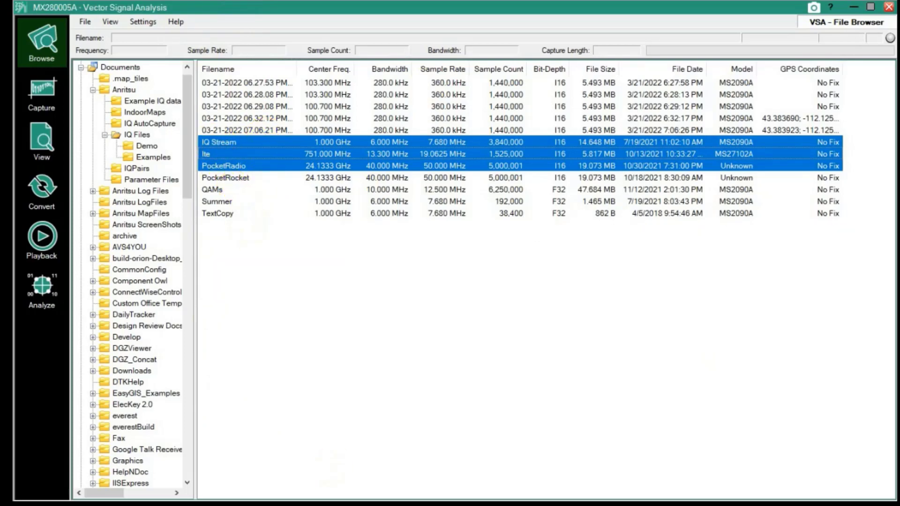
Switch to File Explorer and paste the copied captures into the Demo folder inside IQ Files
key("alt+Tab")
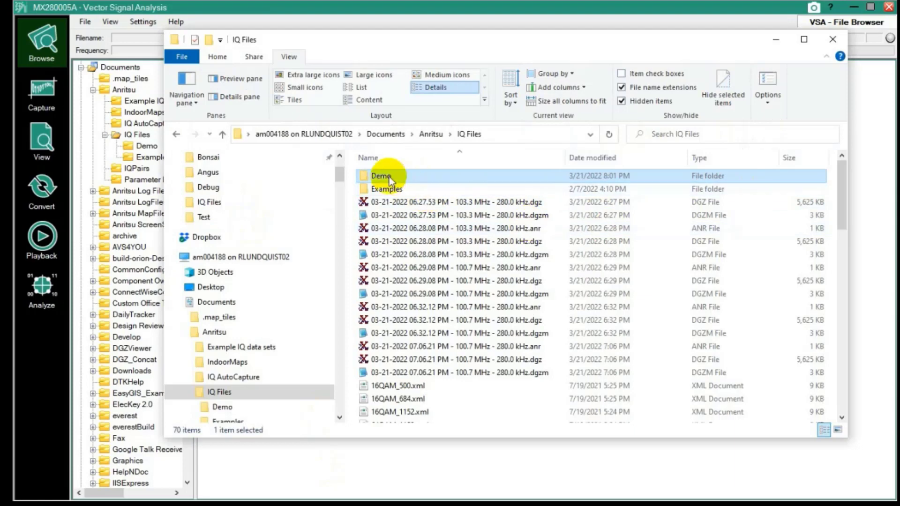
double_click(382, 177)
right_click(410, 228)
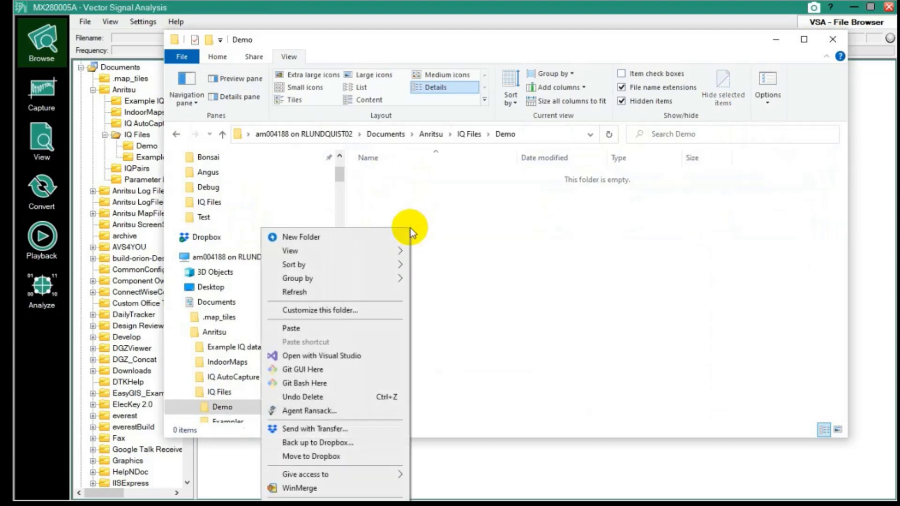
left_click(292, 329)
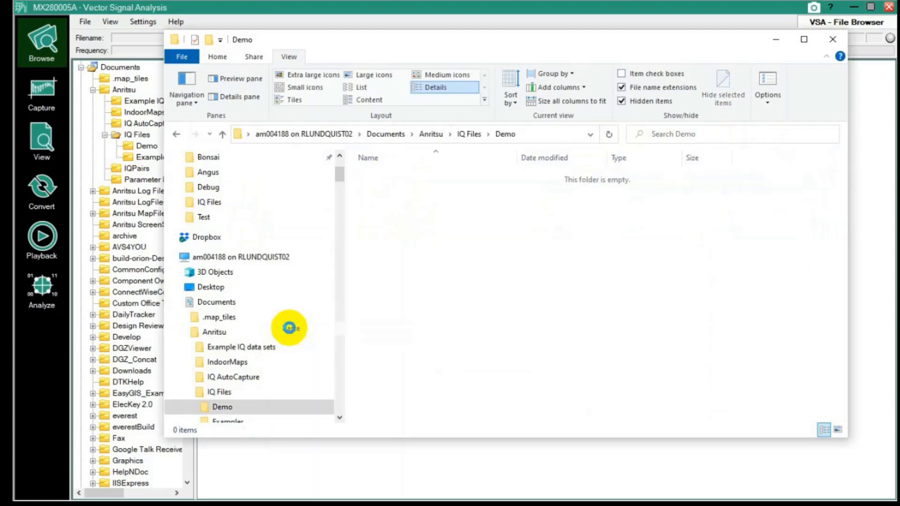
left_click(416, 294)
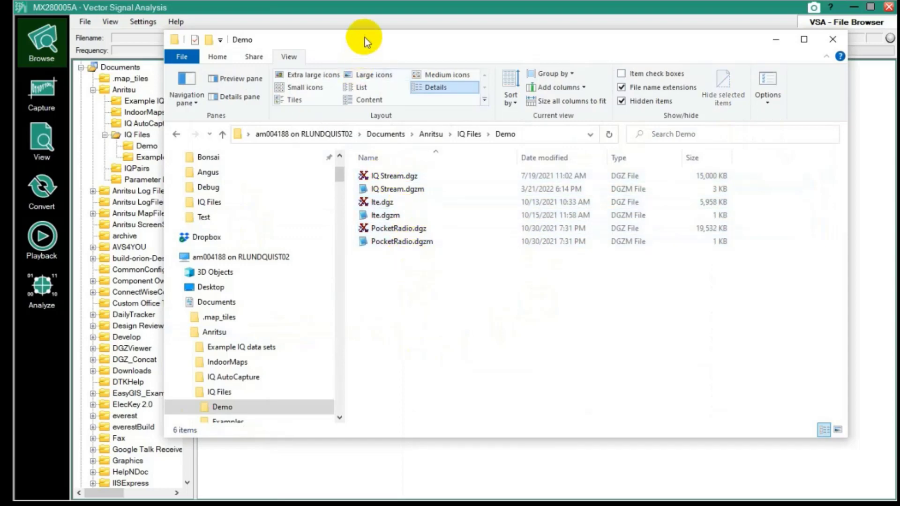
Reposition the Demo folder window to compare its .dgz and .dgzm files with the captures selected in the Vector Signal Analysis file browser
left_click_drag(364, 38, 366, 221)
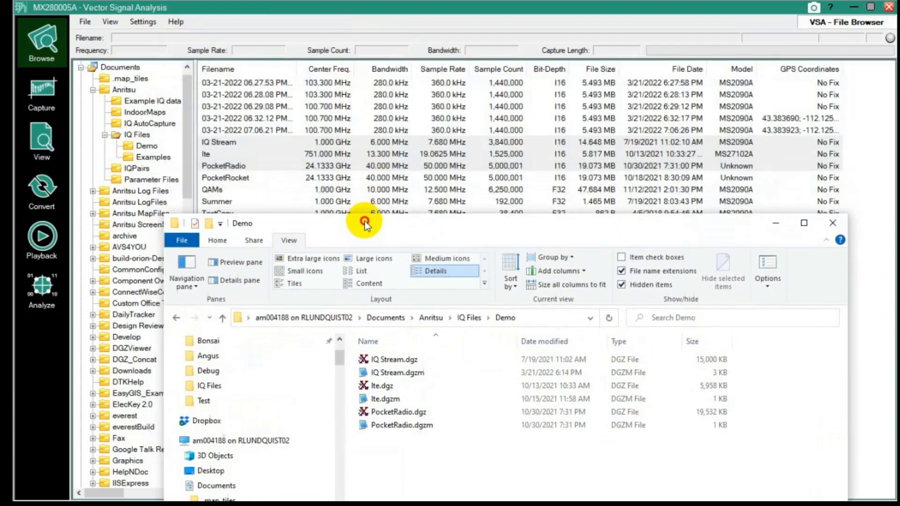
left_click(285, 35)
left_click_drag(382, 227, 391, 80)
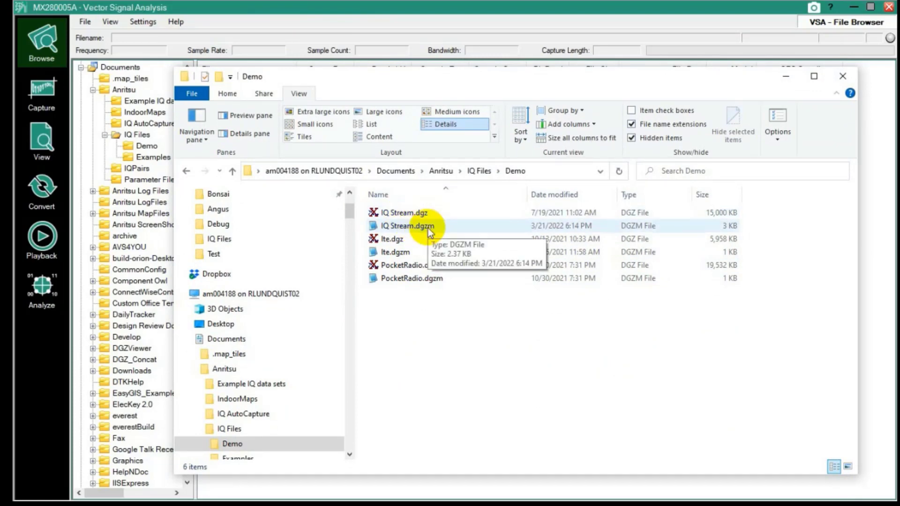
Return to the Vector Signal Analysis file browser, review the file actions offered for the three selected captures and dismiss them
left_click(308, 6)
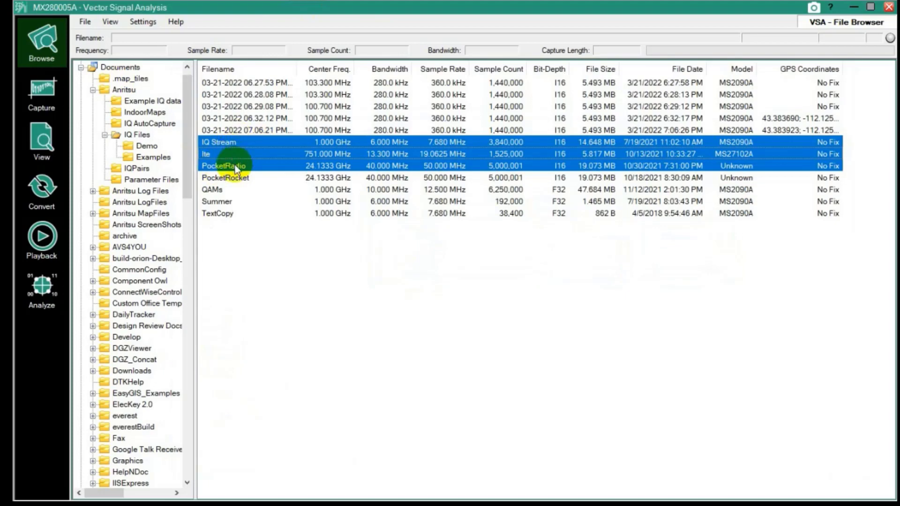
right_click(224, 142)
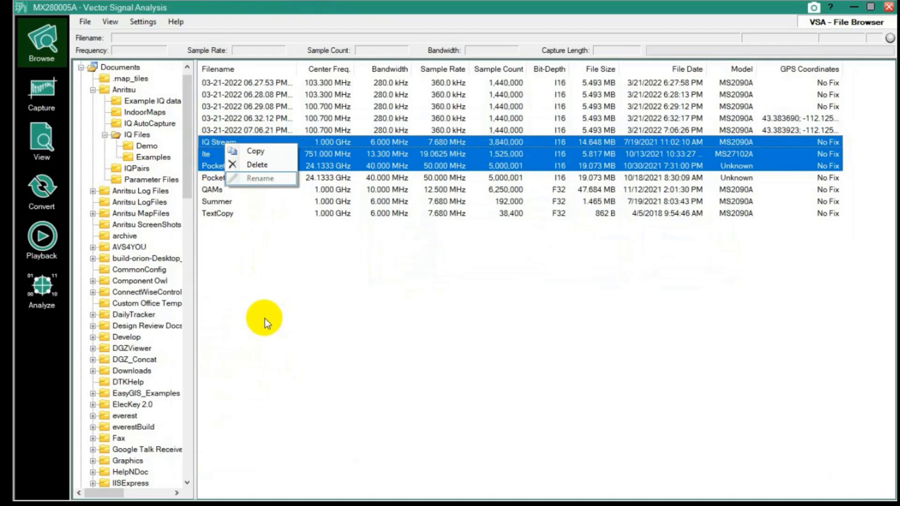
left_click(283, 302)
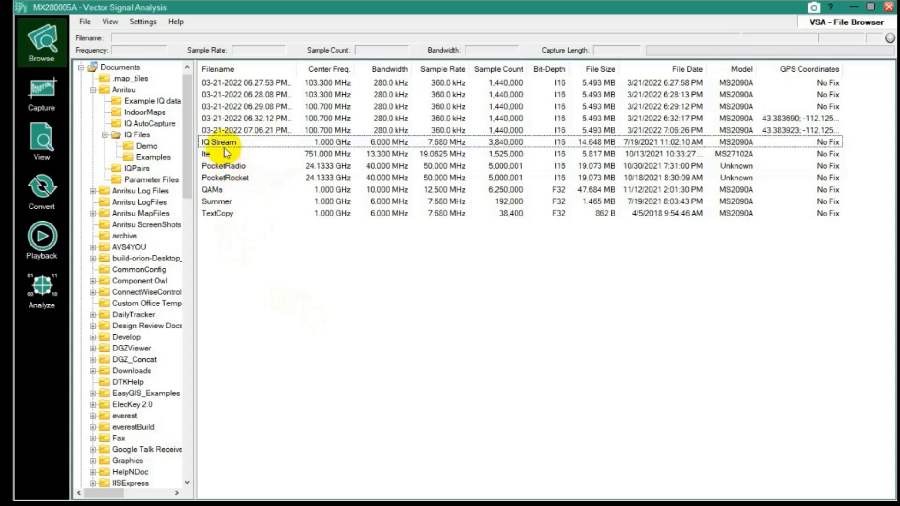
Rename the Summer capture as Fall
right_click(224, 205)
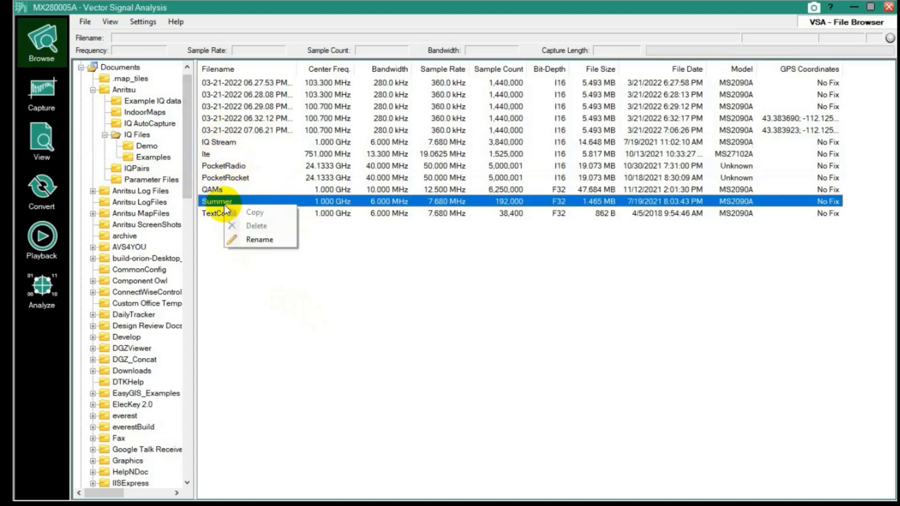
left_click(264, 241)
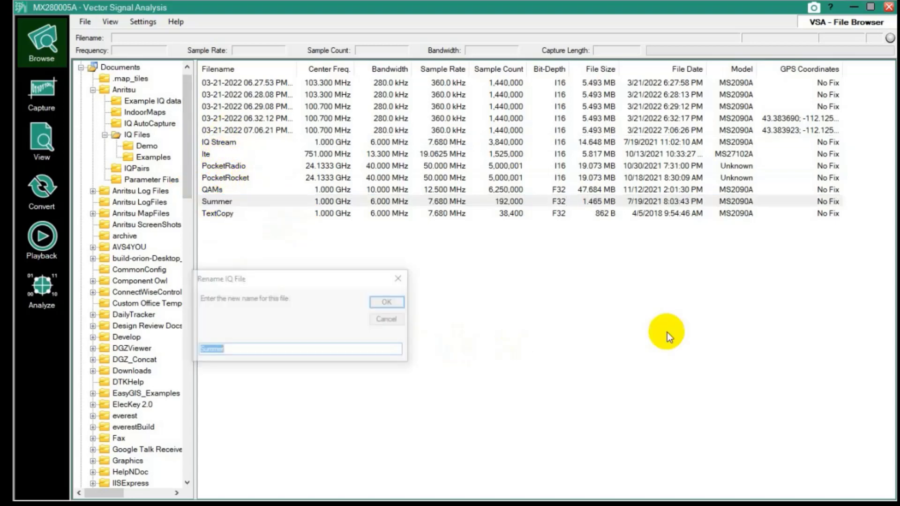
type("Fall")
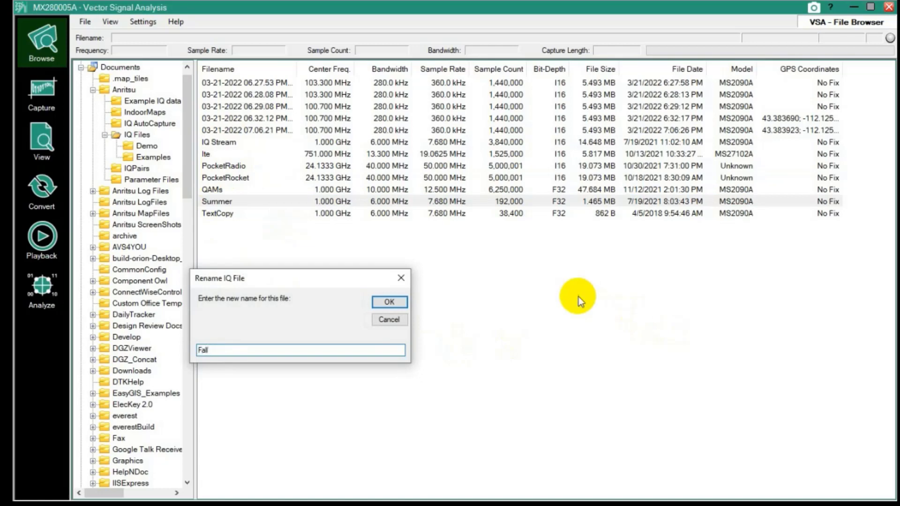
key("Return")
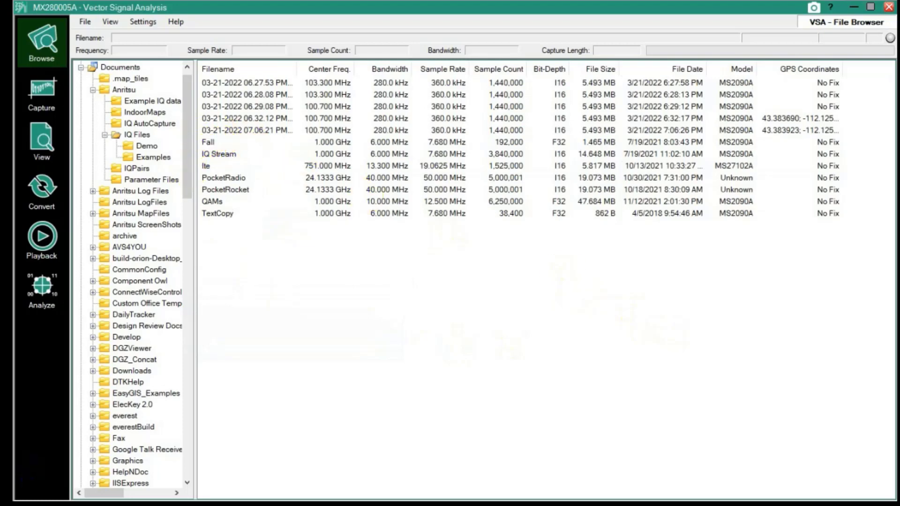
Switch to File Explorer, go up to the IQ Files folder and select the Fall.dgz data file
key("alt+Tab")
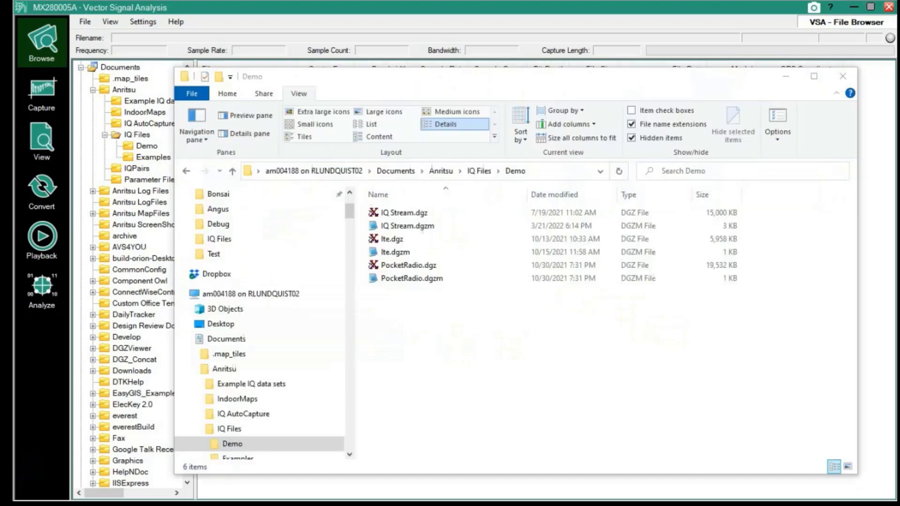
left_click(477, 172)
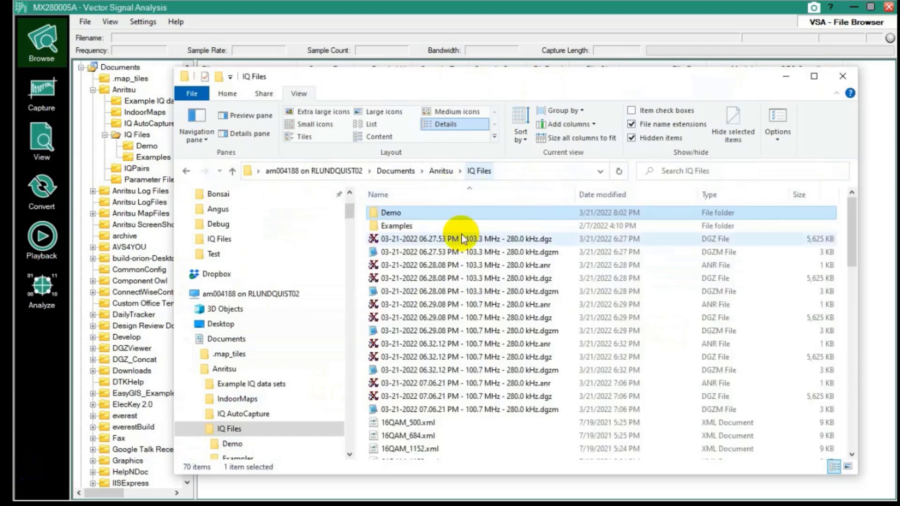
scroll(429, 302, "down", 8)
left_click(438, 307)
scroll(438, 308, "down", 3)
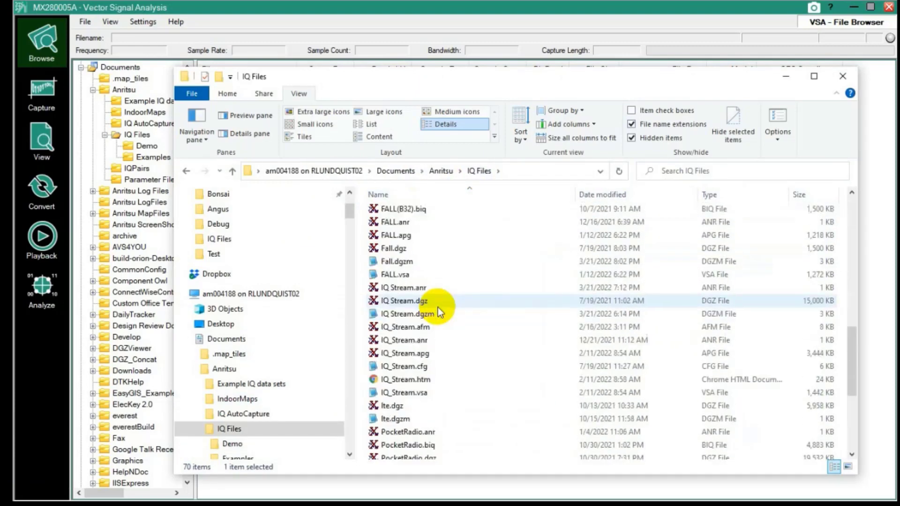
left_click(383, 288)
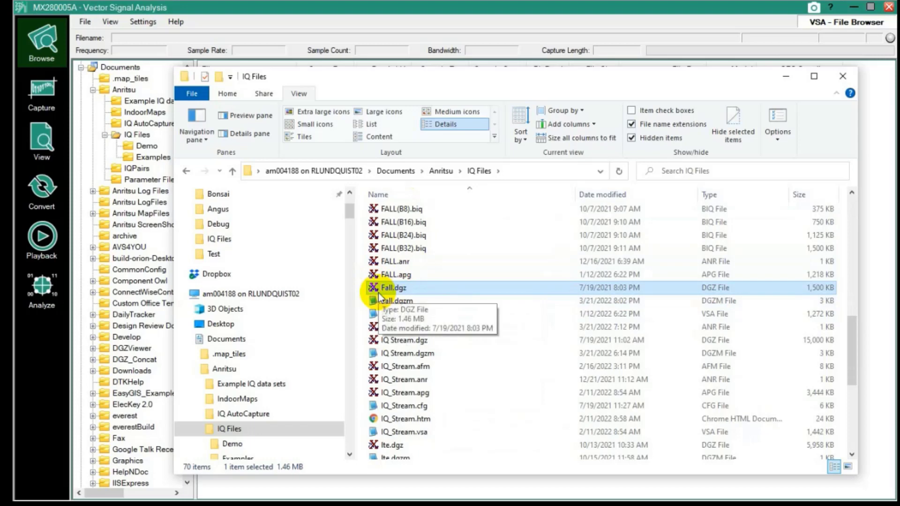
Open the Fall.dgzm metadata file in Notepad2, check the file name in its DataFile entry and close it
double_click(389, 299)
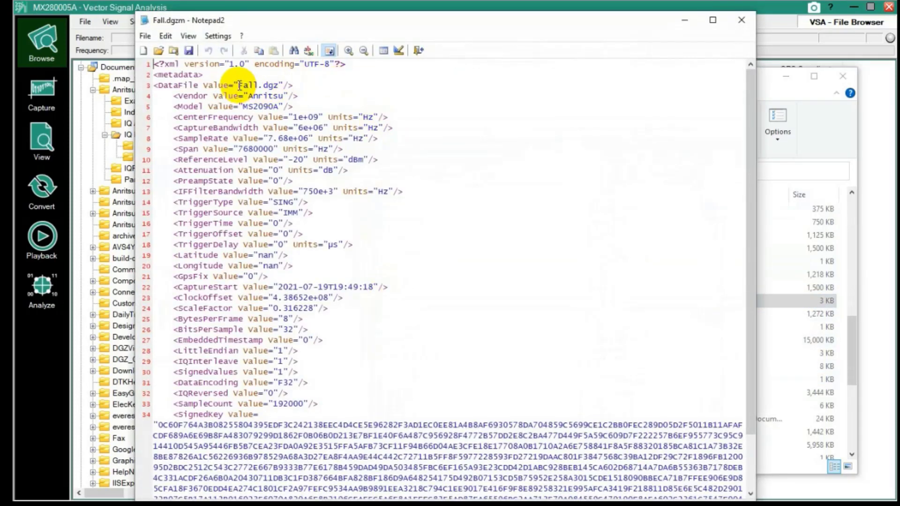
left_click_drag(238, 85, 253, 84)
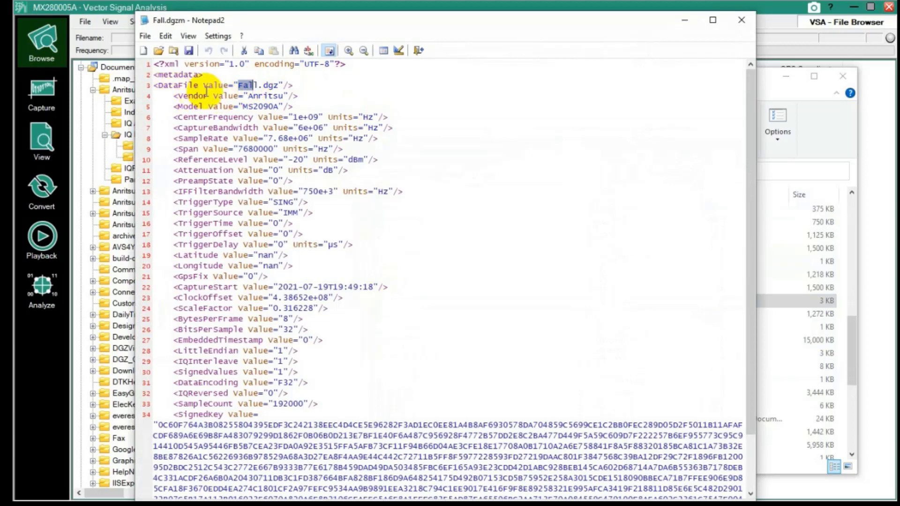
left_click(258, 93)
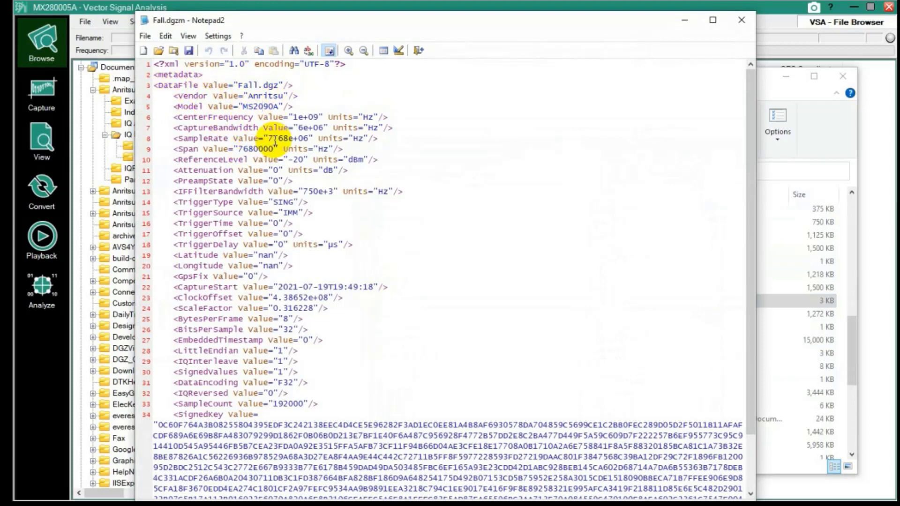
left_click(749, 23)
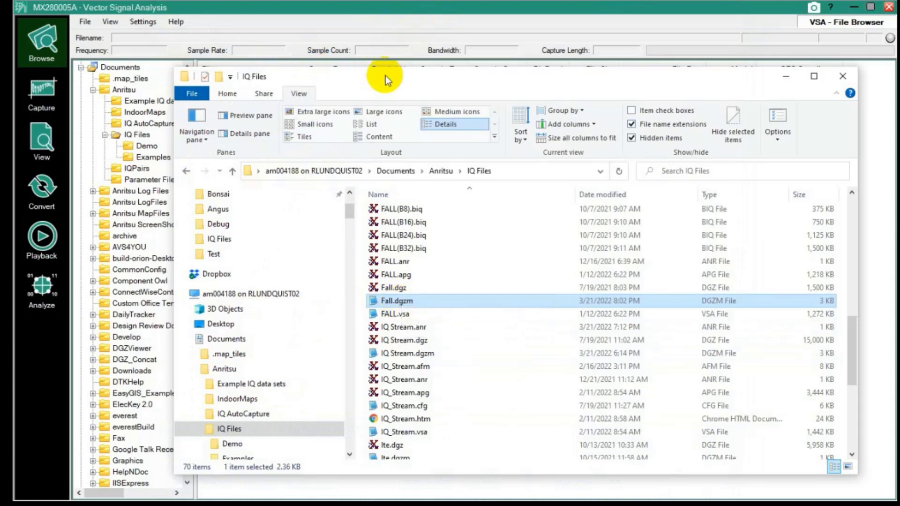
Minimize File Explorer and load the Fall capture in the Vector Signal Analysis file browser
left_click(786, 76)
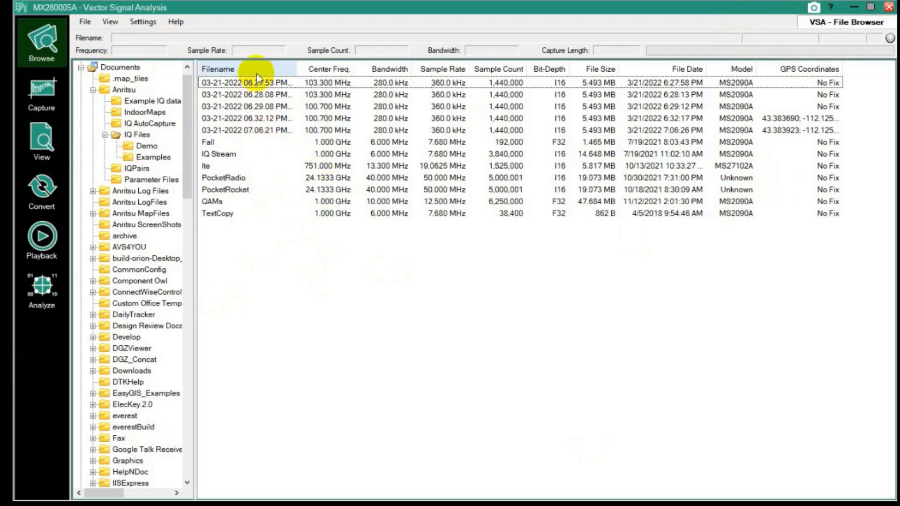
left_click(209, 142)
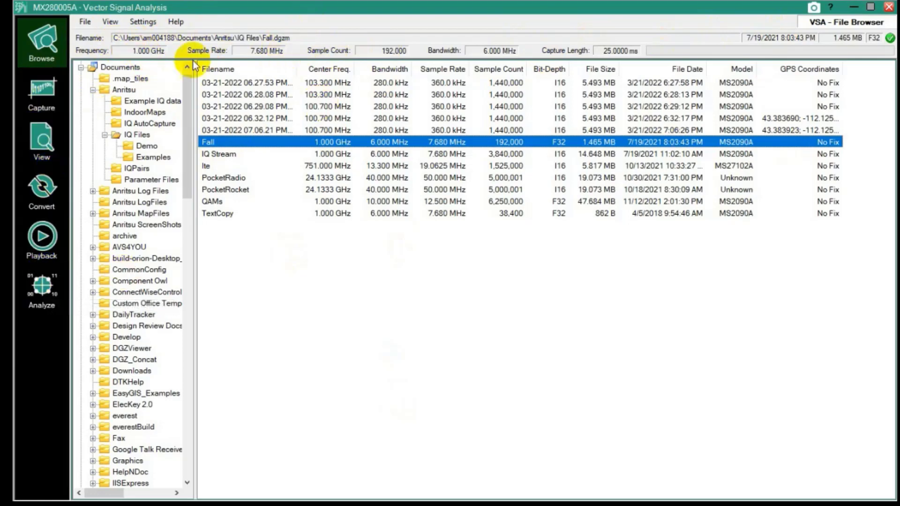
left_click(52, 127)
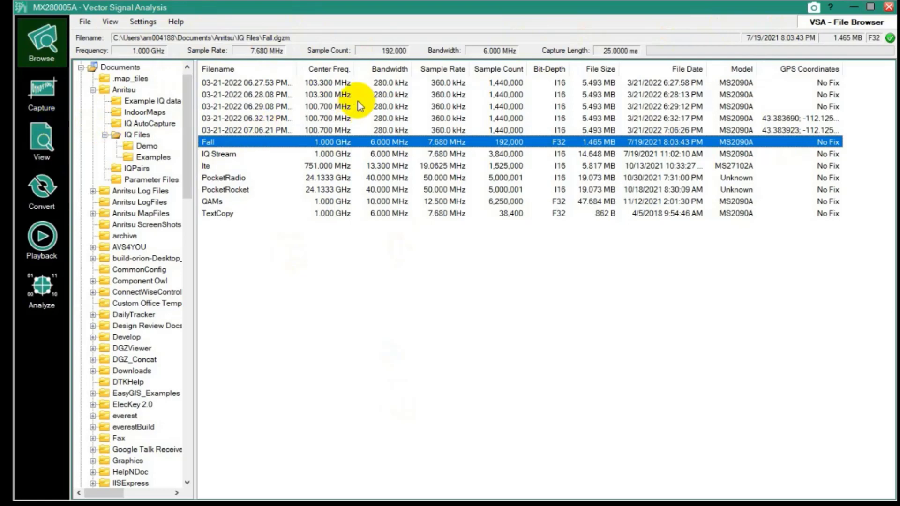